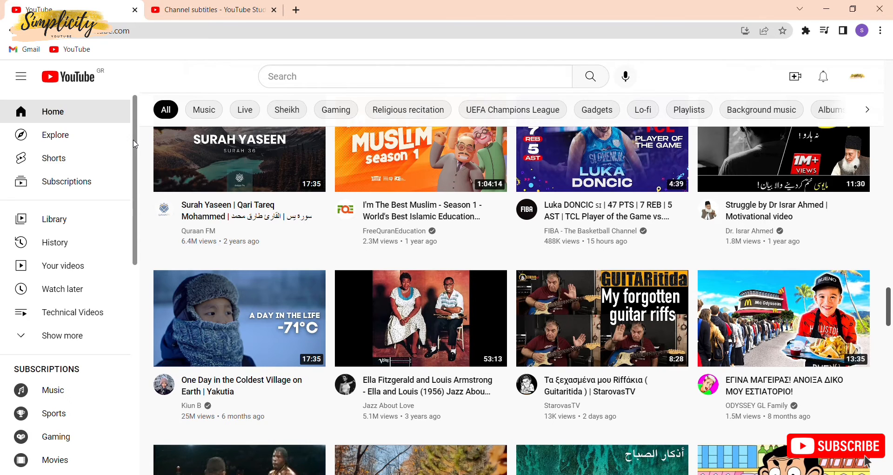
# Go to the channel's subtitles page in YouTube Studio
pyautogui.moveTo(134, 144); pyautogui.dragTo(136, 274)
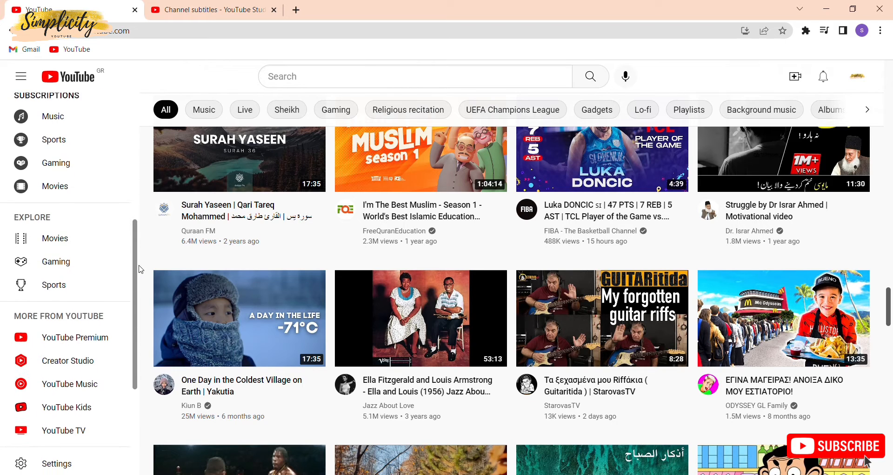
pyautogui.click(89, 356)
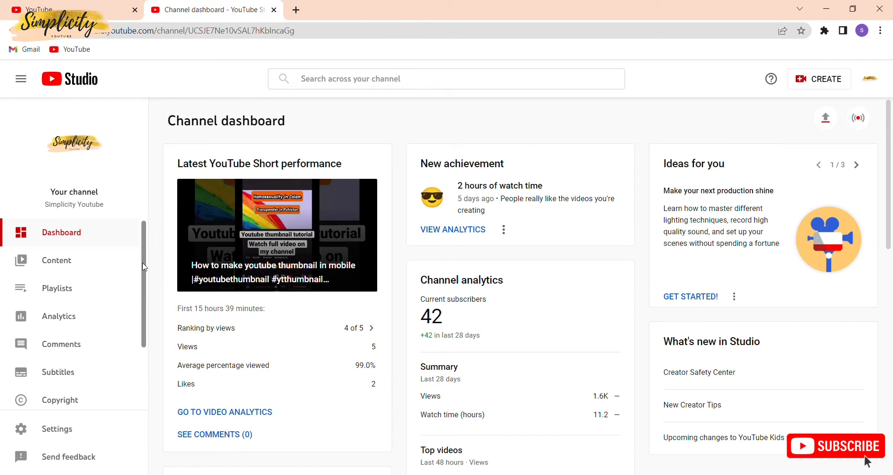
pyautogui.moveTo(144, 266); pyautogui.dragTo(148, 308)
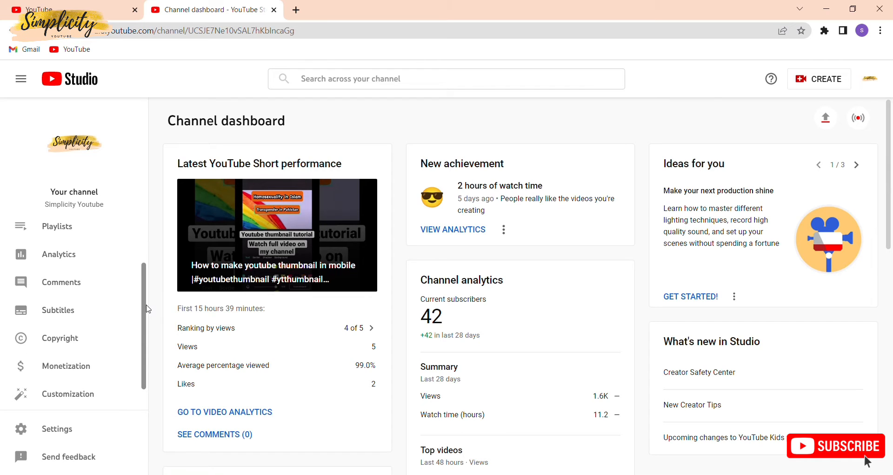
pyautogui.click(97, 321)
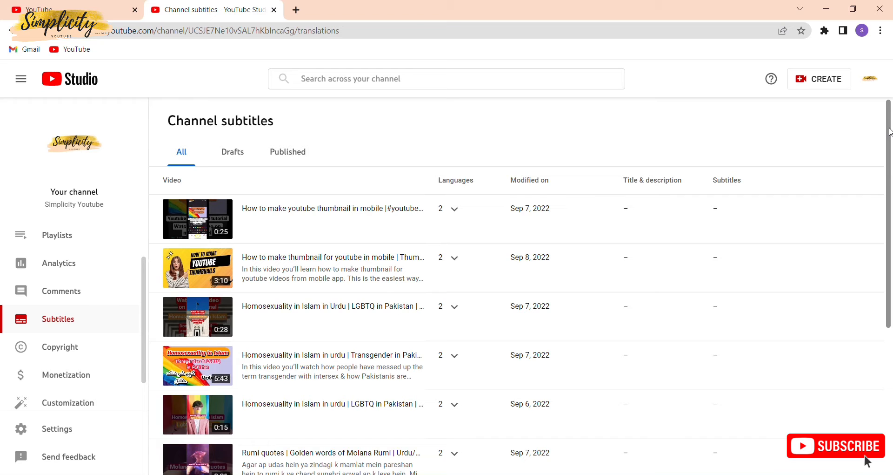
# Check the subtitle languages of the video "How to make thumbnail for youtube in mobile" and collapse the list again
pyautogui.moveTo(890, 132); pyautogui.dragTo(890, 155)
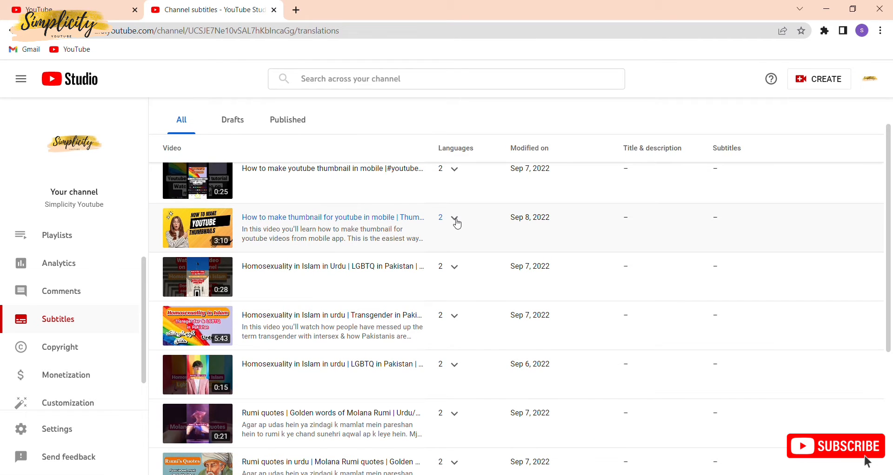
pyautogui.click(456, 221)
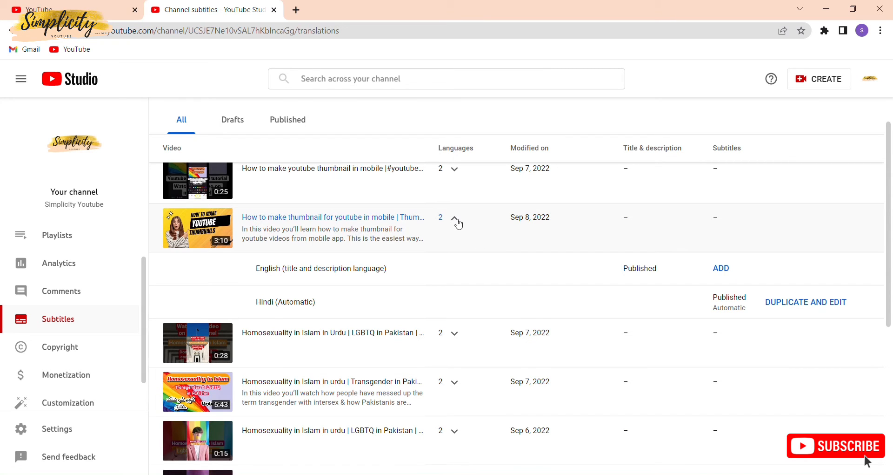
pyautogui.click(457, 221)
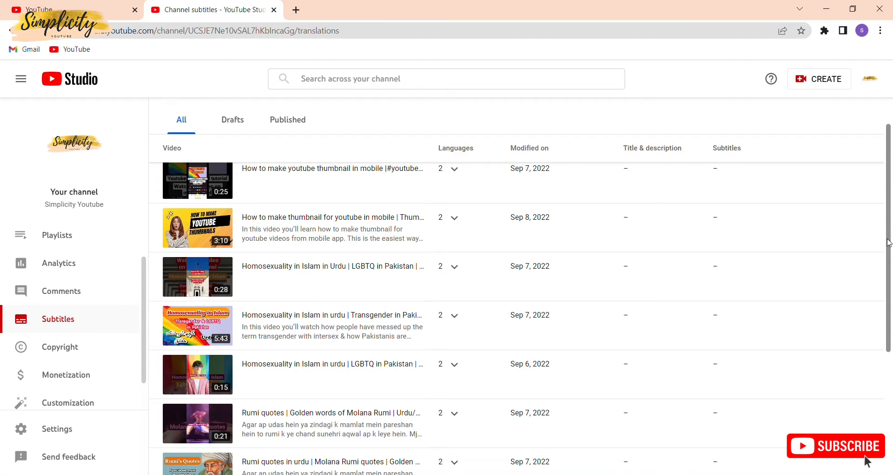
# Review the published English subtitles of the 9:56 "Reason behind Karbala" video, then close them and collapse its languages
pyautogui.moveTo(889, 242); pyautogui.dragTo(891, 342)
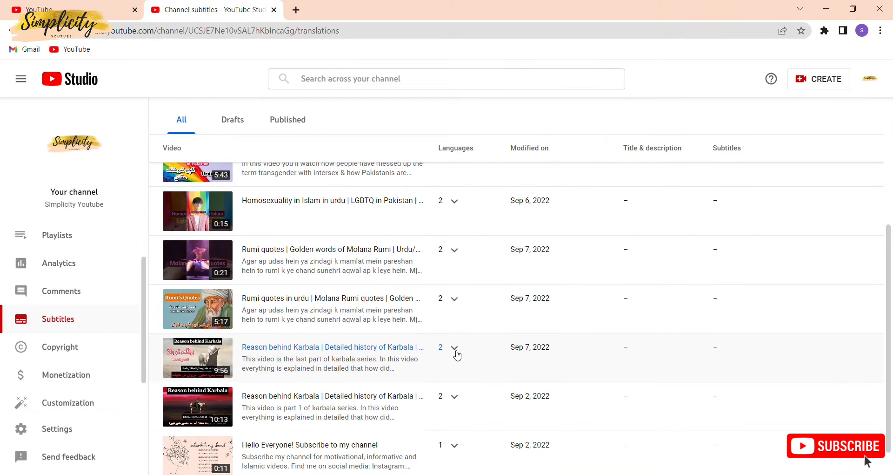
pyautogui.click(455, 350)
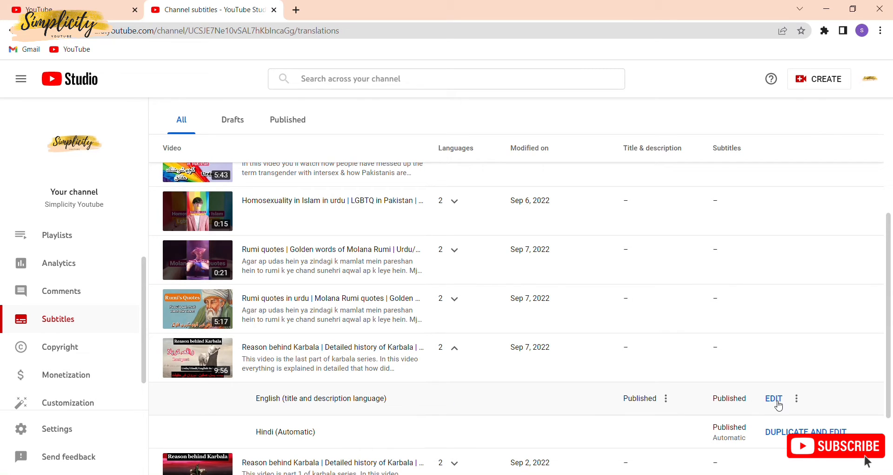
pyautogui.click(776, 401)
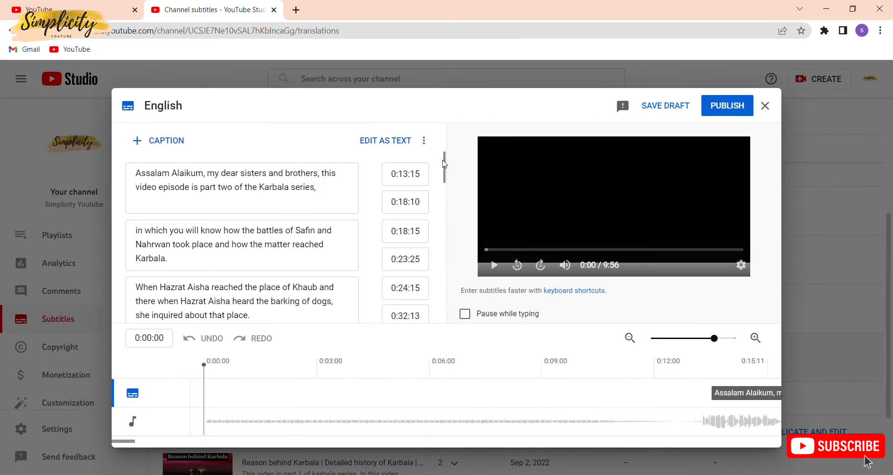
pyautogui.moveTo(448, 167); pyautogui.dragTo(456, 251)
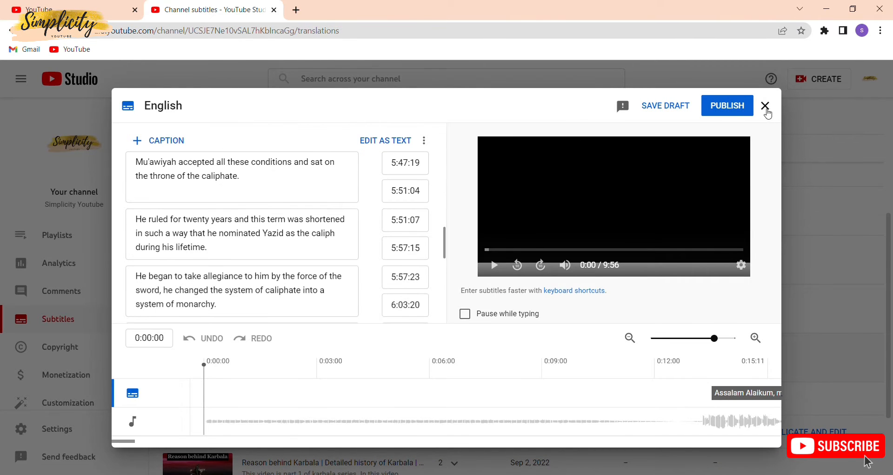
pyautogui.click(766, 105)
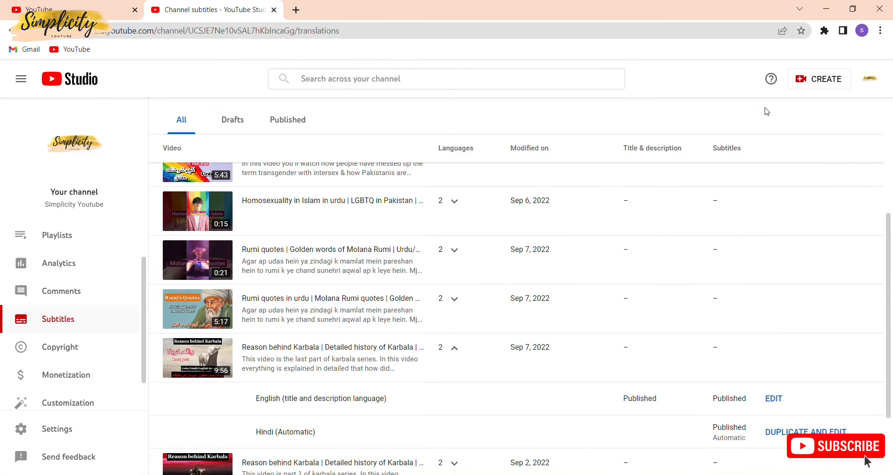
pyautogui.click(456, 347)
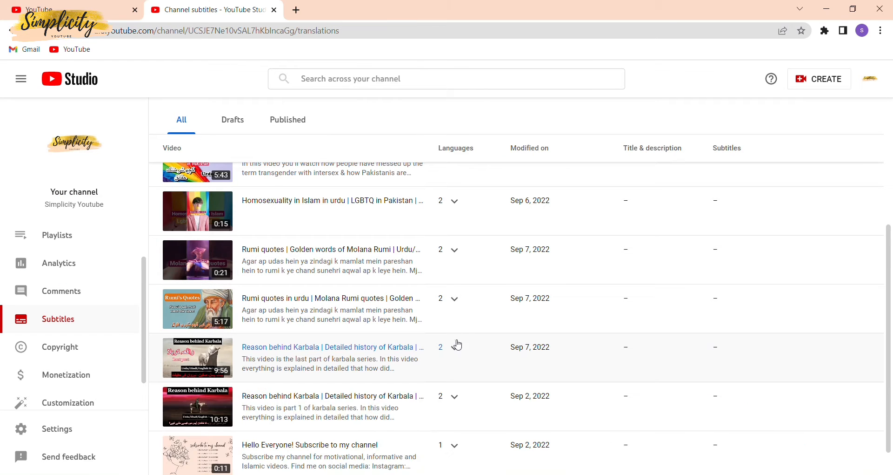
# Add English subtitles to the 5:17 "Rumi quotes in urdu" video, choosing to type them manually
pyautogui.click(456, 299)
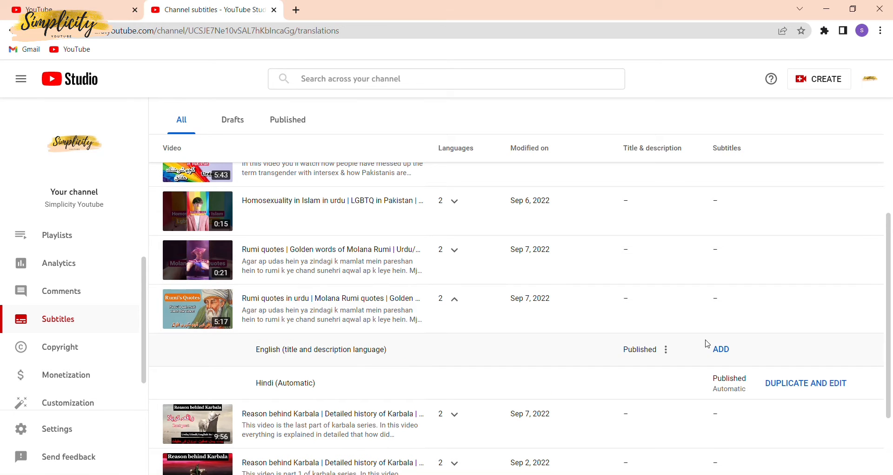
pyautogui.click(722, 349)
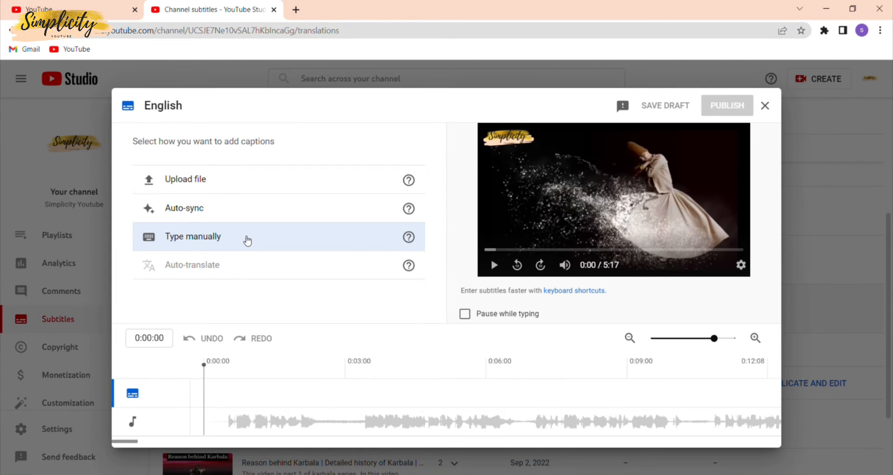
pyautogui.click(247, 240)
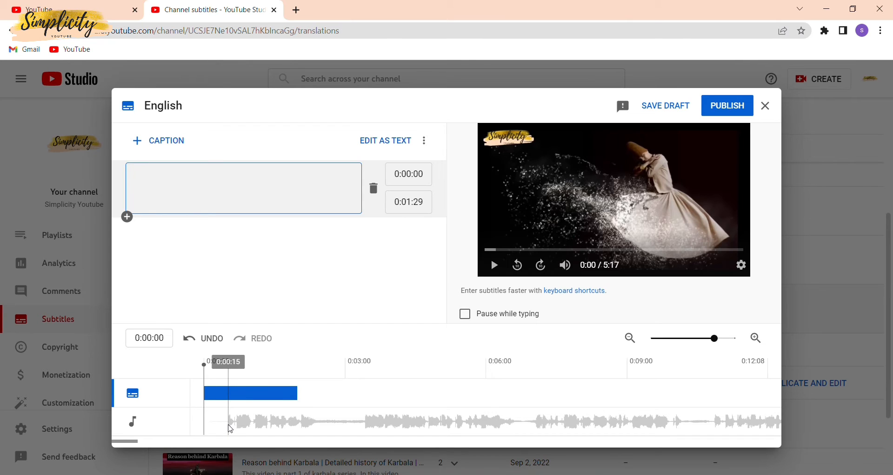
# Locate the first spoken phrase on the audio waveform and set the first caption's start time to 0:00:15
pyautogui.click(230, 428)
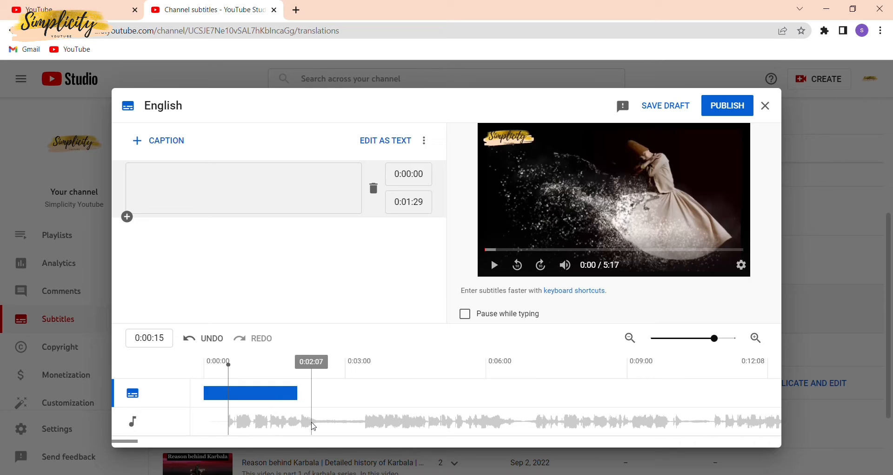
pyautogui.click(315, 425)
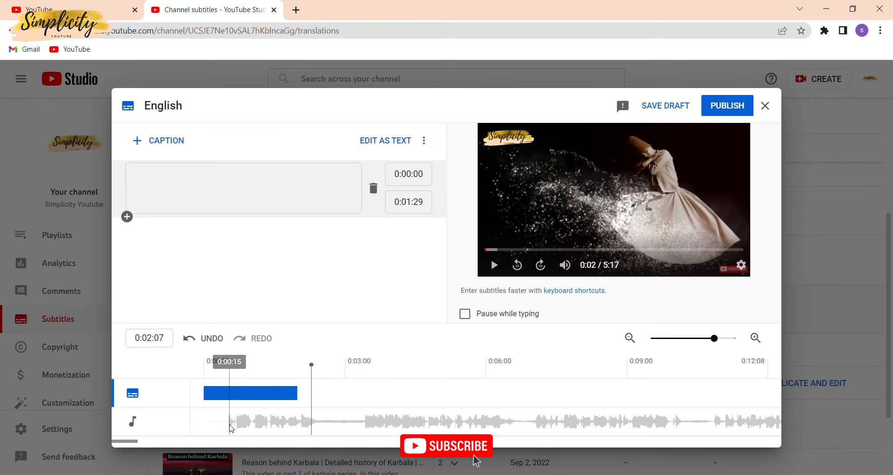
pyautogui.click(230, 424)
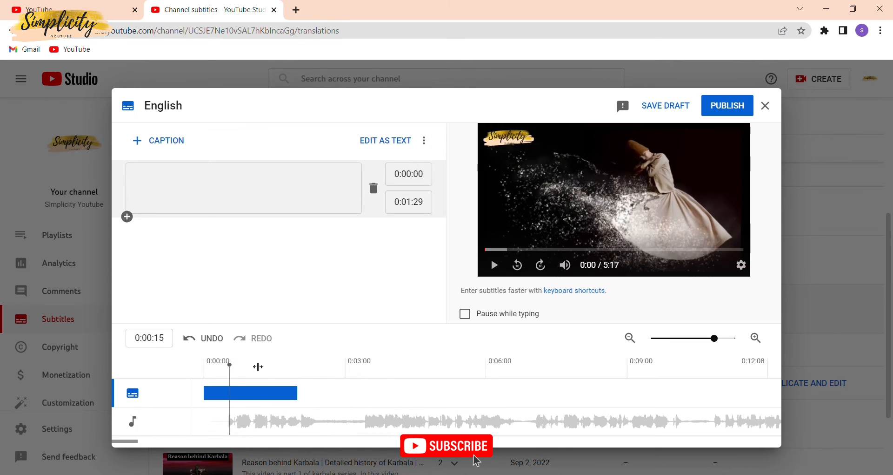
pyautogui.click(431, 176)
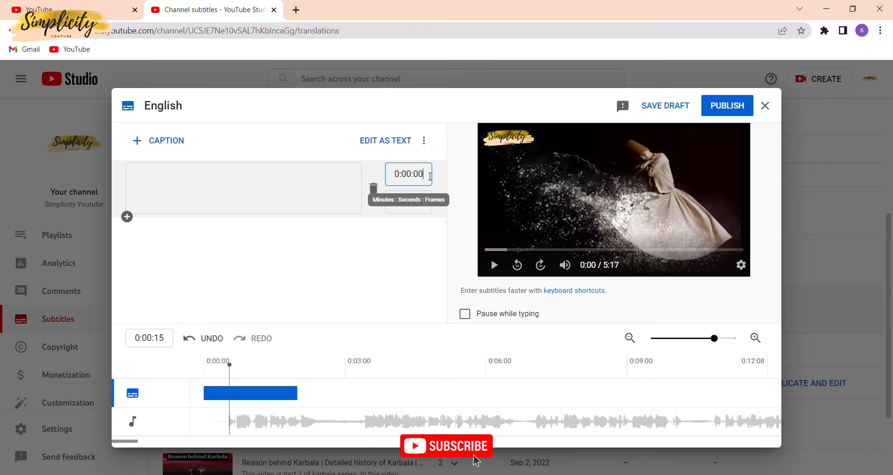
pyautogui.press('BackSpace')
pyautogui.press('BackSpace')
pyautogui.write('15')
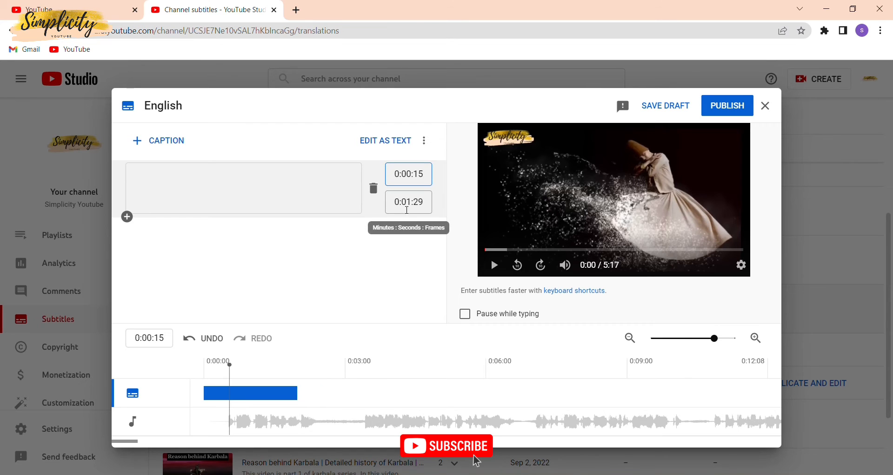
# Set the first caption's end time to 0:02:08
pyautogui.click(414, 210)
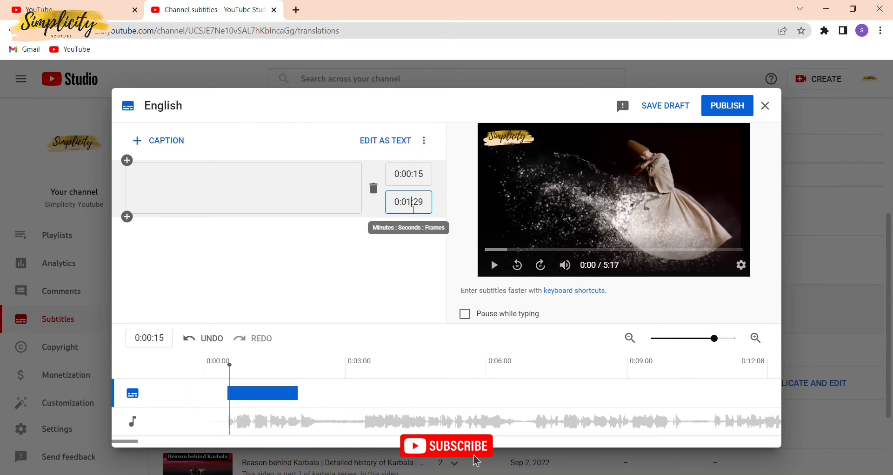
pyautogui.press('BackSpace')
pyautogui.write('2')
pyautogui.press('Right')
pyautogui.press('BackSpace')
pyautogui.press('BackSpace')
pyautogui.write('08')
# Enter "Assalam O Alaikum my dear sisters & brothers." as the first caption's text
pyautogui.click(186, 182)
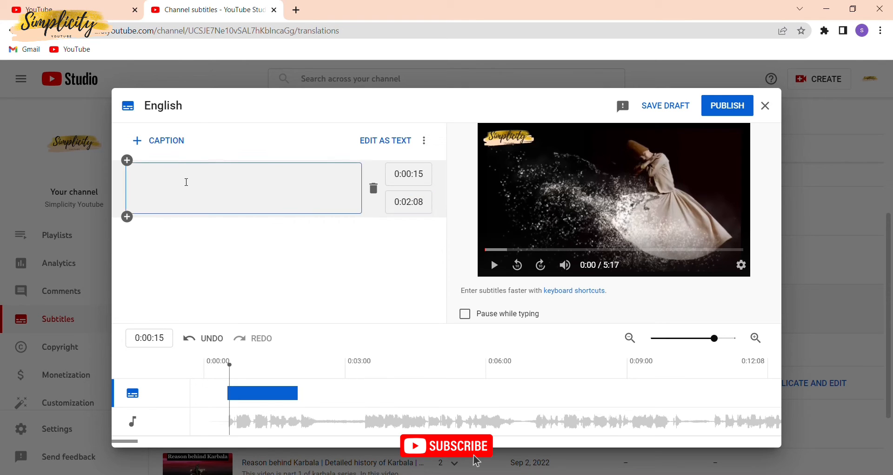
pyautogui.write('Assa')
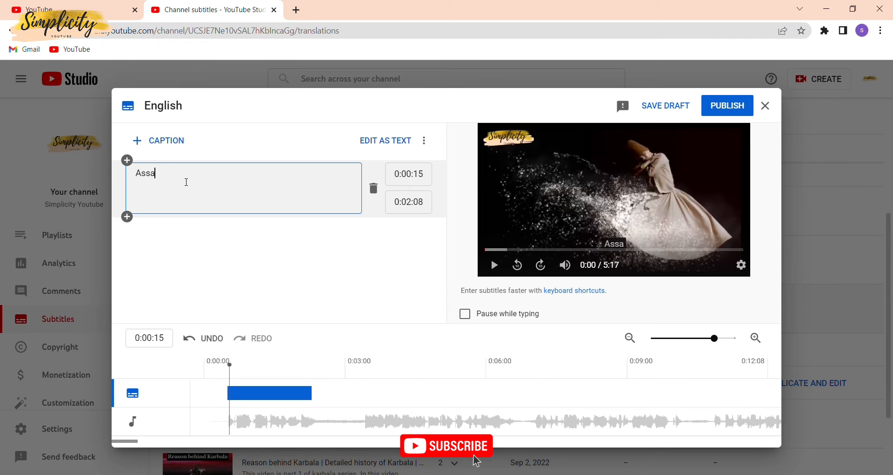
pyautogui.write('lam O')
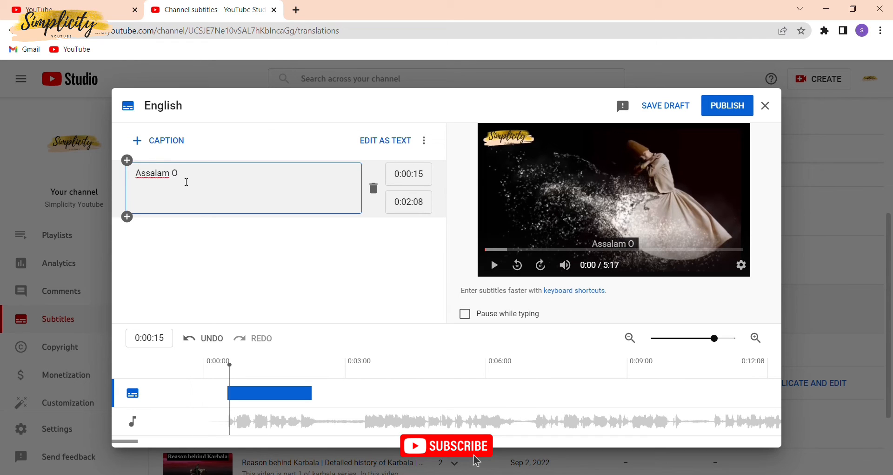
pyautogui.write(' Alaik')
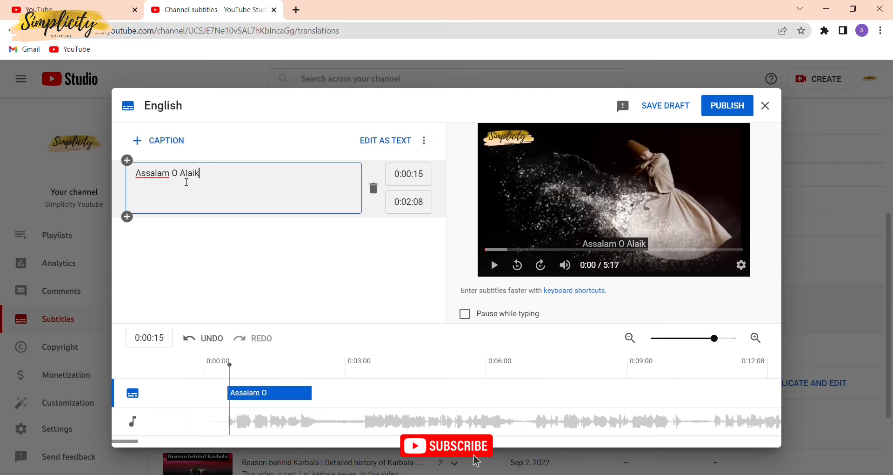
pyautogui.write('um my dear sisters & brothers.')
# Play the video past the first caption and through the next spoken sentence, pausing at about 0:07
pyautogui.click(494, 265)
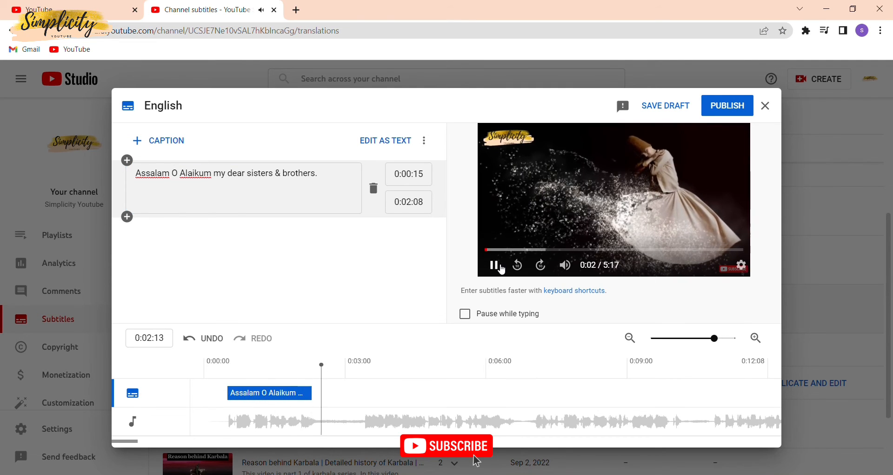
pyautogui.click(495, 265)
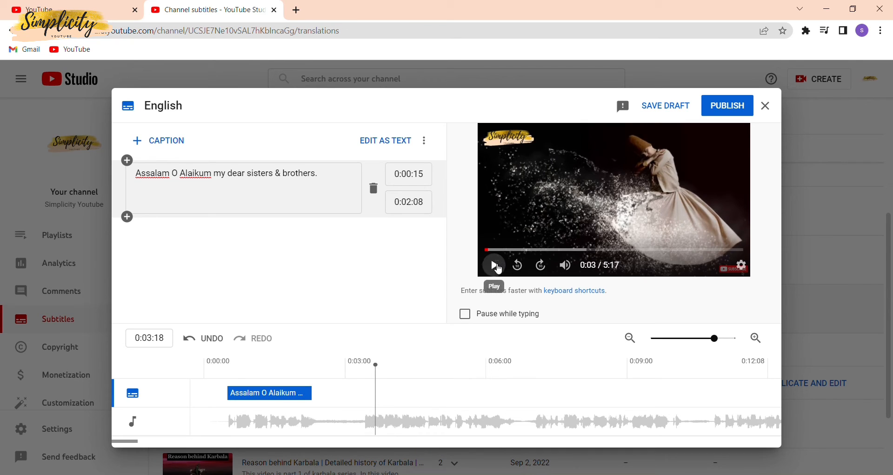
pyautogui.click(494, 265)
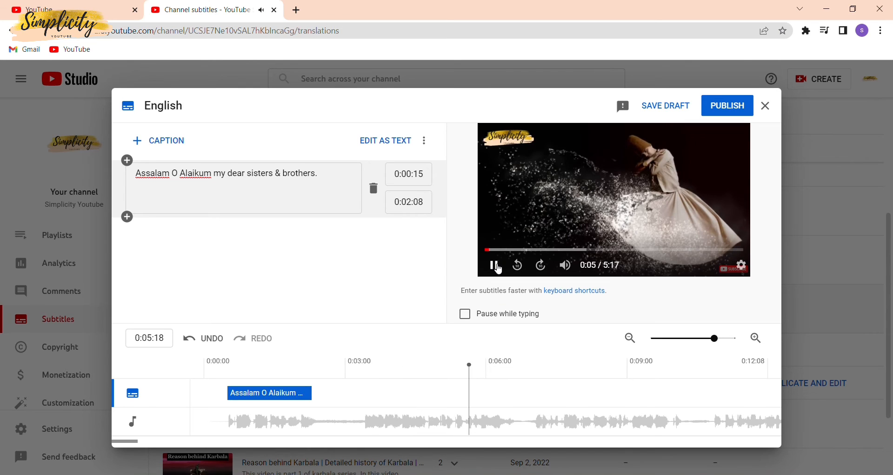
pyautogui.press('space')
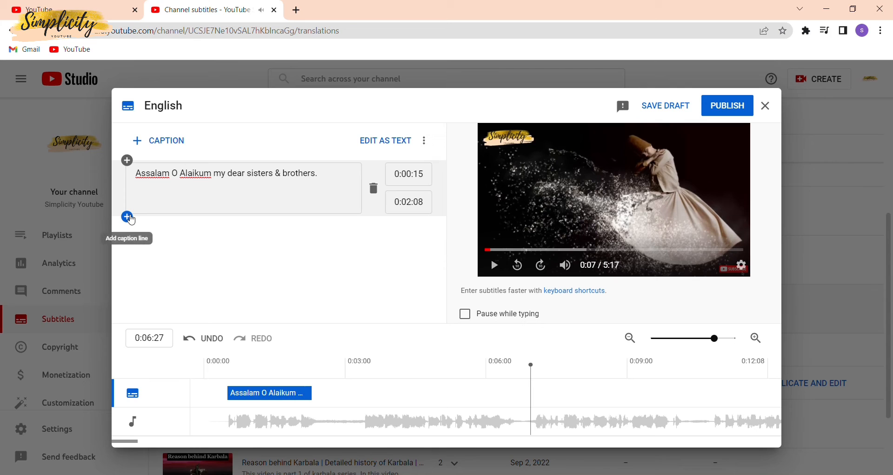
# Add a second caption line and set its start time to 0:03:11, where the next speech begins on the waveform
pyautogui.click(129, 217)
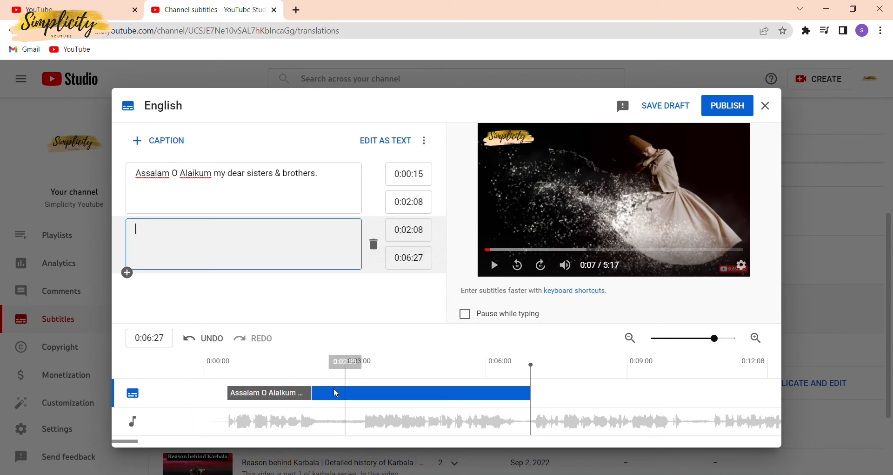
pyautogui.click(365, 419)
pyautogui.click(414, 234)
pyautogui.write('3:11')
pyautogui.click(501, 395)
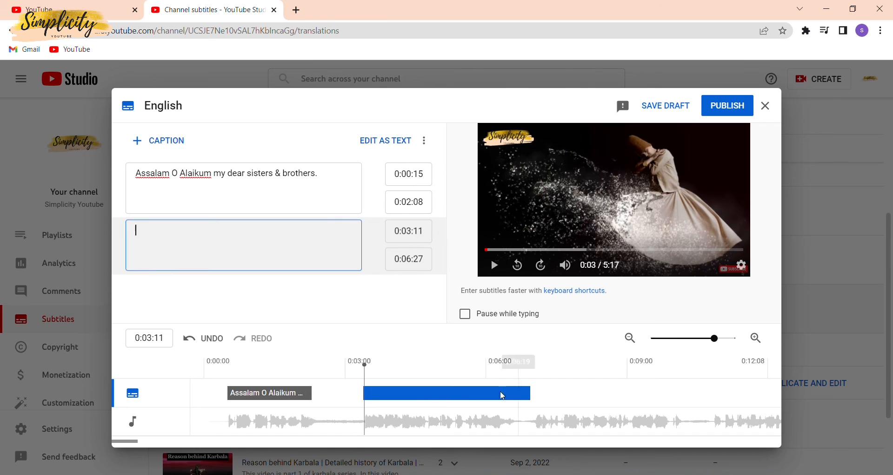
# Set the second caption's end time to 0:06:14 and enter "Molana Jalaludin is very famous Islamic personality." as its text
pyautogui.click(428, 262)
pyautogui.press('BackSpace')
pyautogui.press('BackSpace')
pyautogui.write('14')
pyautogui.click(299, 253)
pyautogui.write('Molana Jalaludin')
pyautogui.write(' is very famous Islamic personality.')
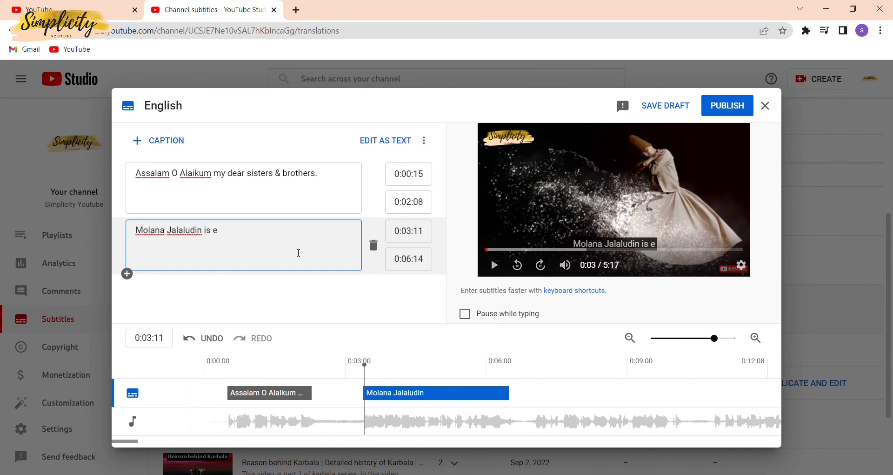
# Add a third caption line and set its start time to 0:07:00, at the next speech on the waveform
pyautogui.click(537, 420)
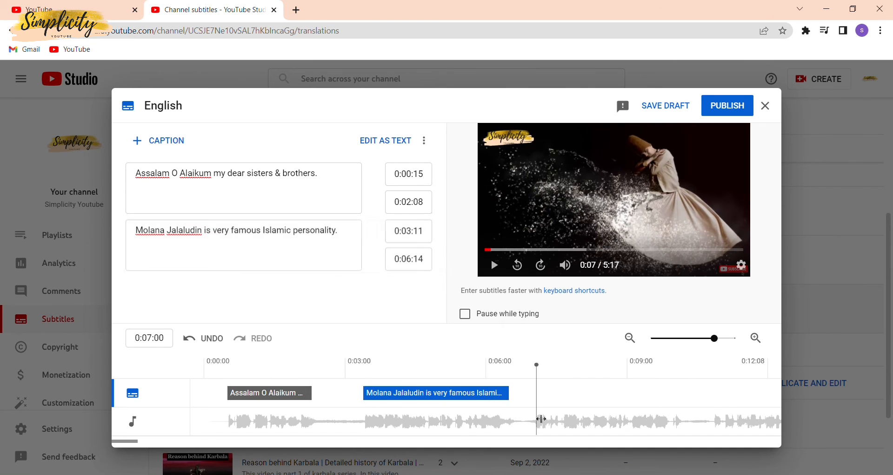
pyautogui.click(128, 275)
pyautogui.click(408, 274)
pyautogui.write('700')
pyautogui.click(525, 394)
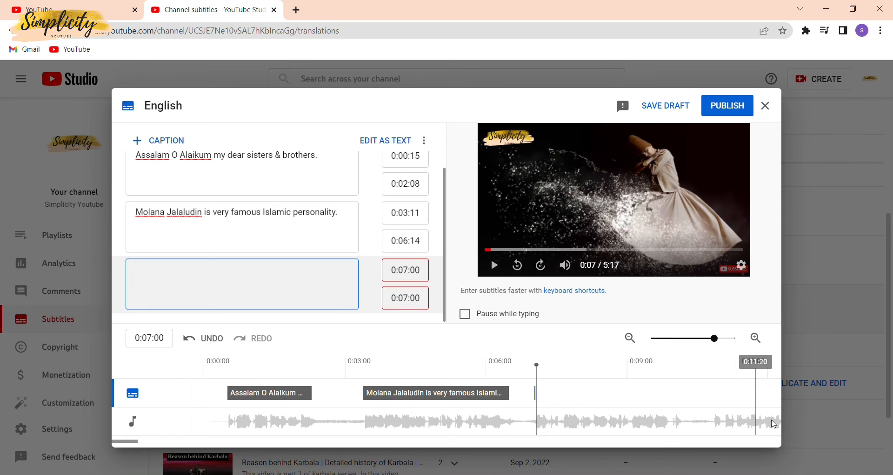
# Fill the third caption with random placeholder text and set its end time to 0:13:25
pyautogui.write('jkdhfhbfdhladhfkhjdncfudhgjkbnfkjgvifhbvhjgfvkgdjsbkjvbfdhvknvbjhfbvhjbfkjnvkjhvhfkj')
pyautogui.click(496, 267)
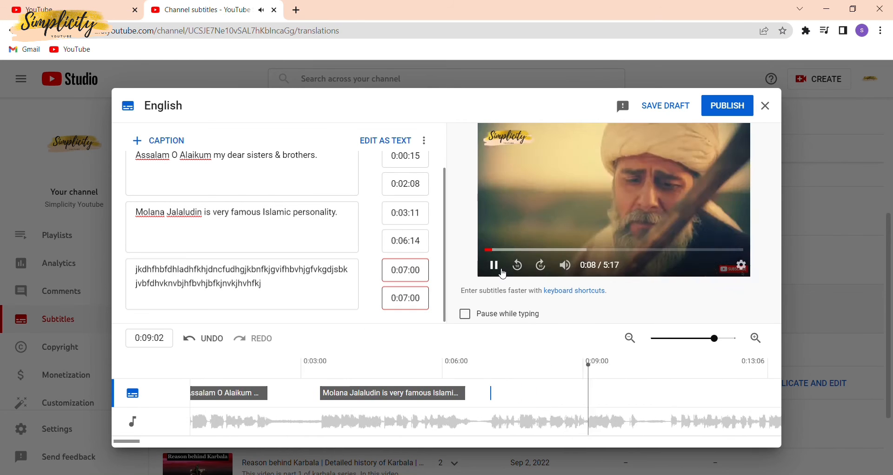
pyautogui.click(496, 267)
pyautogui.click(420, 303)
pyautogui.write('1325')
pyautogui.press('Return')
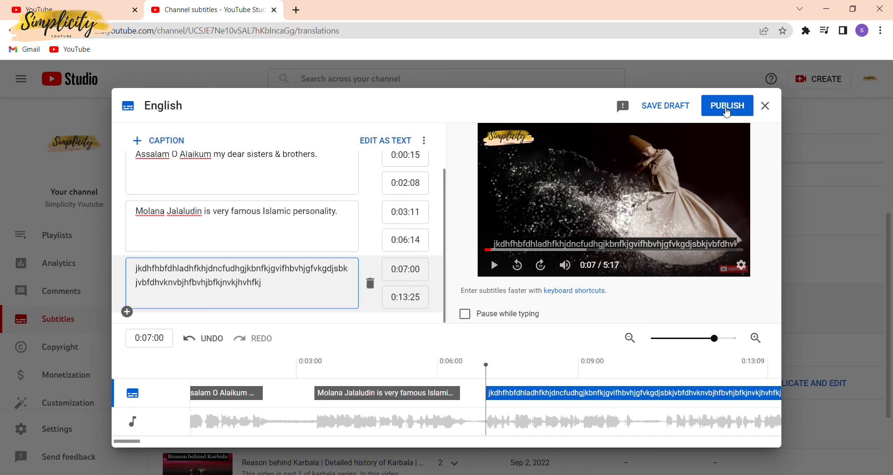
# Close the English subtitle editor, discarding its changes, and collapse the language list of the "Rumi quotes in urdu" video
pyautogui.click(769, 108)
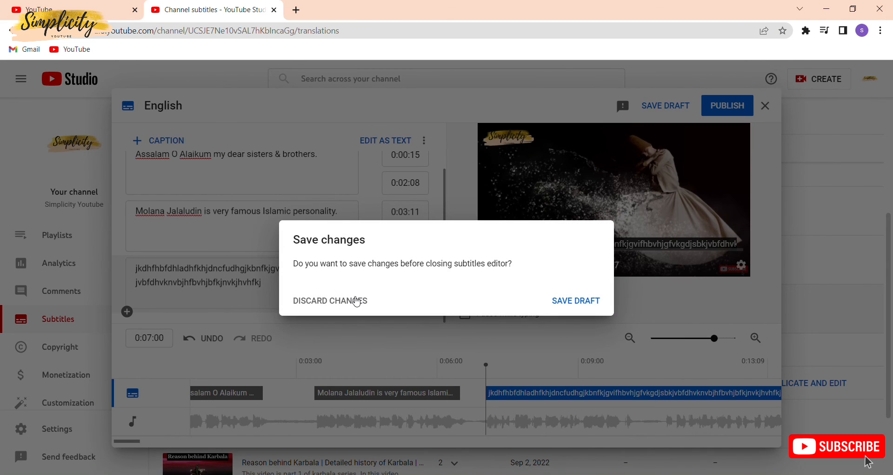
pyautogui.click(357, 300)
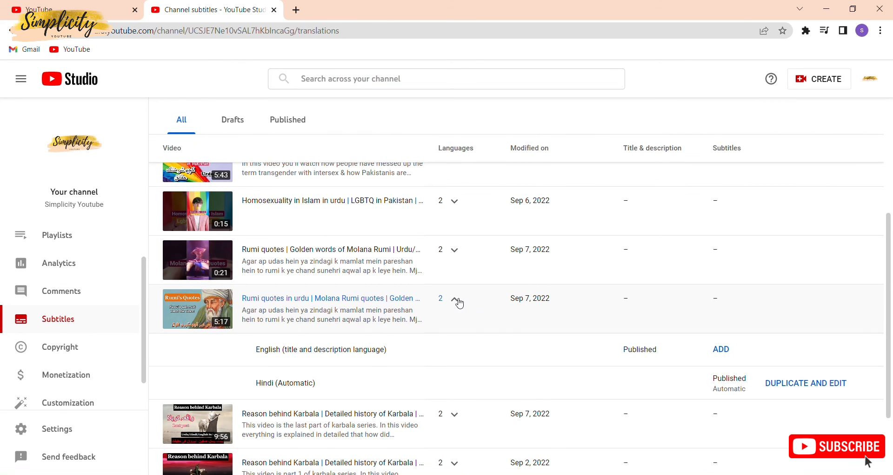
pyautogui.click(458, 301)
# Open the published English subtitles of the 9:56 "Reason behind Karbala" video, review the timed captions through to the last one, and close the editor
pyautogui.click(456, 349)
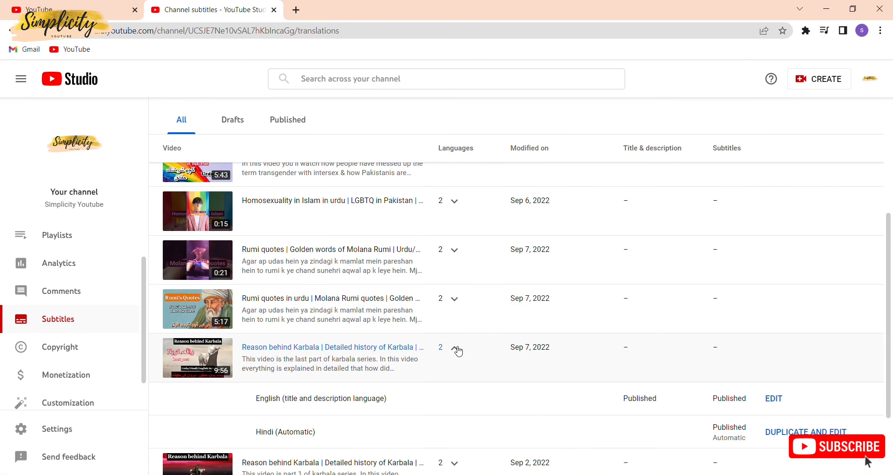
pyautogui.click(775, 401)
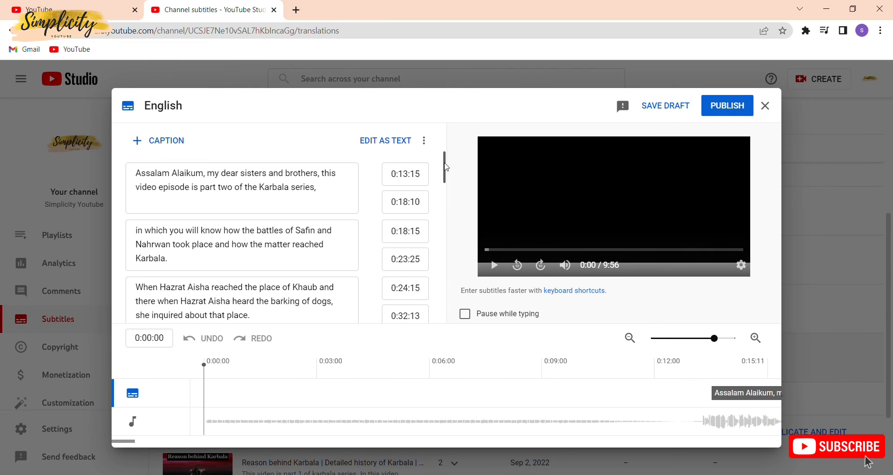
pyautogui.moveTo(445, 170); pyautogui.dragTo(447, 233)
pyautogui.scroll(-2, 447, 232)
pyautogui.scroll(-20, 447, 232)
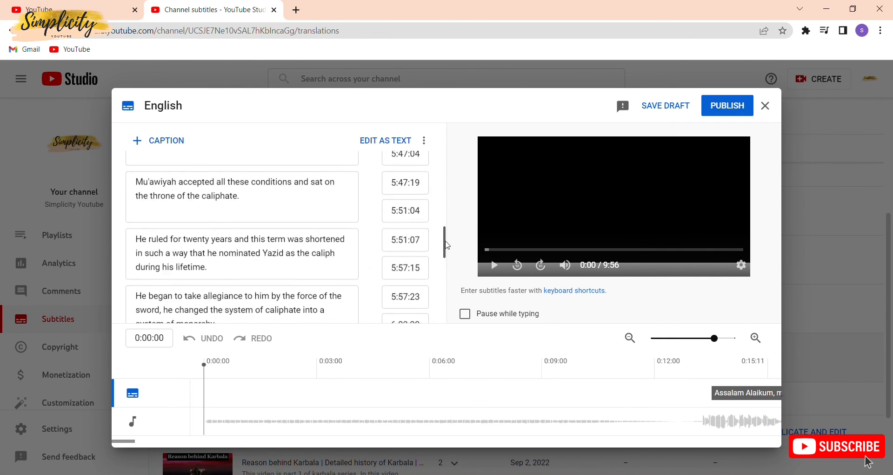
pyautogui.scroll(-8, 449, 269)
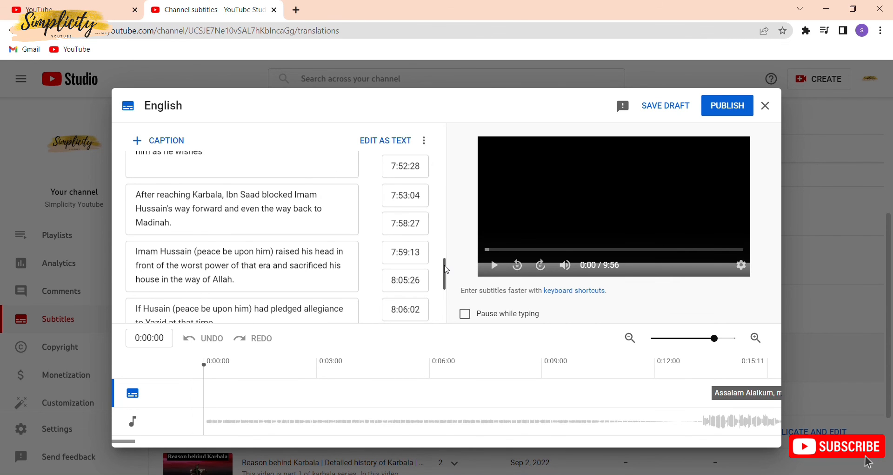
pyautogui.moveTo(446, 269); pyautogui.dragTo(450, 286)
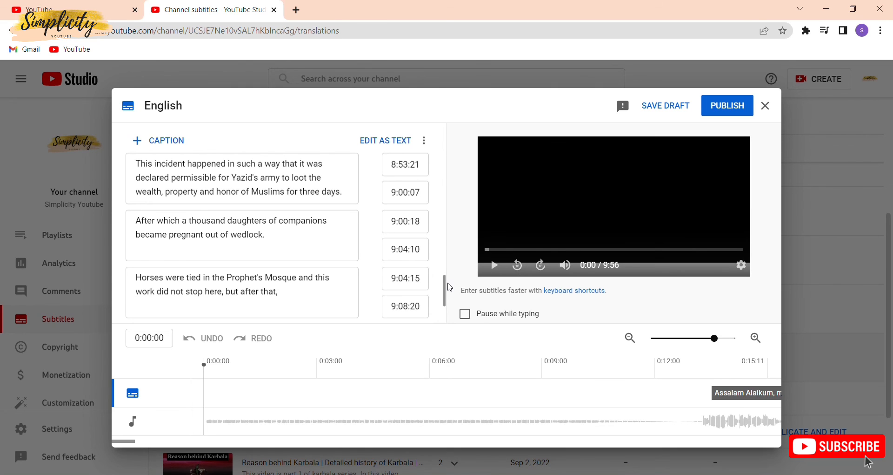
pyautogui.moveTo(447, 287); pyautogui.dragTo(448, 308)
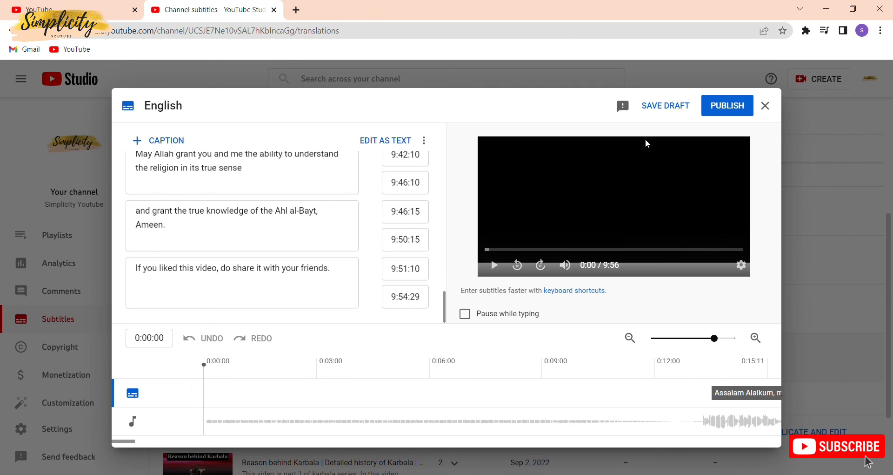
pyautogui.click(765, 106)
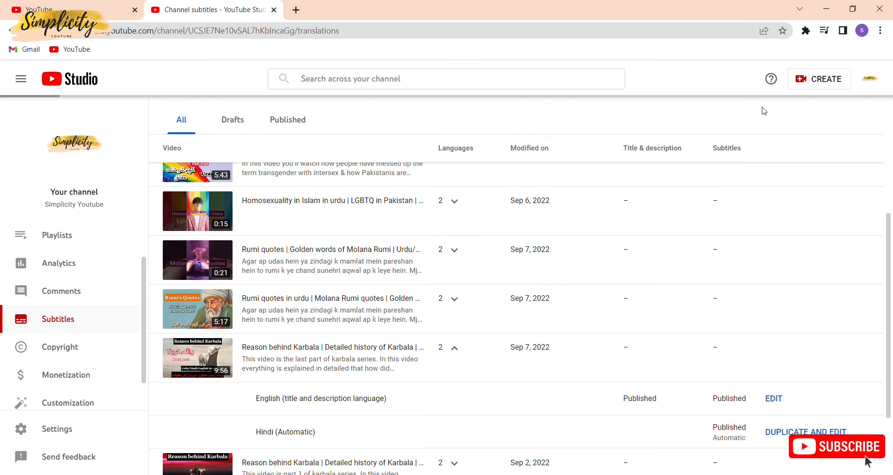